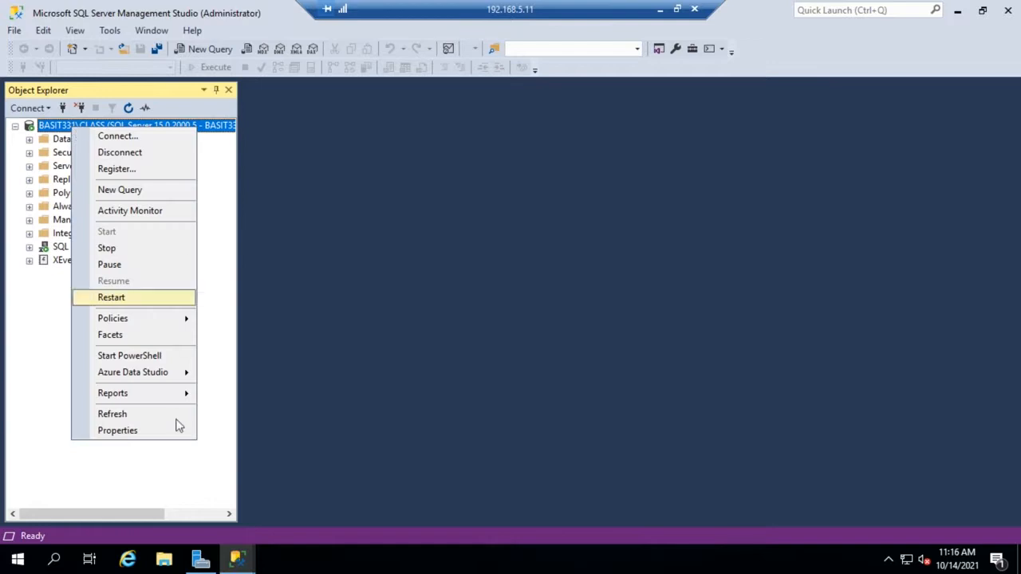
Review the server authentication and login auditing settings in the BASIT331\CLASS server's Security properties, then close the properties.
{"action": "left_click", "coordinate": [112, 429]}
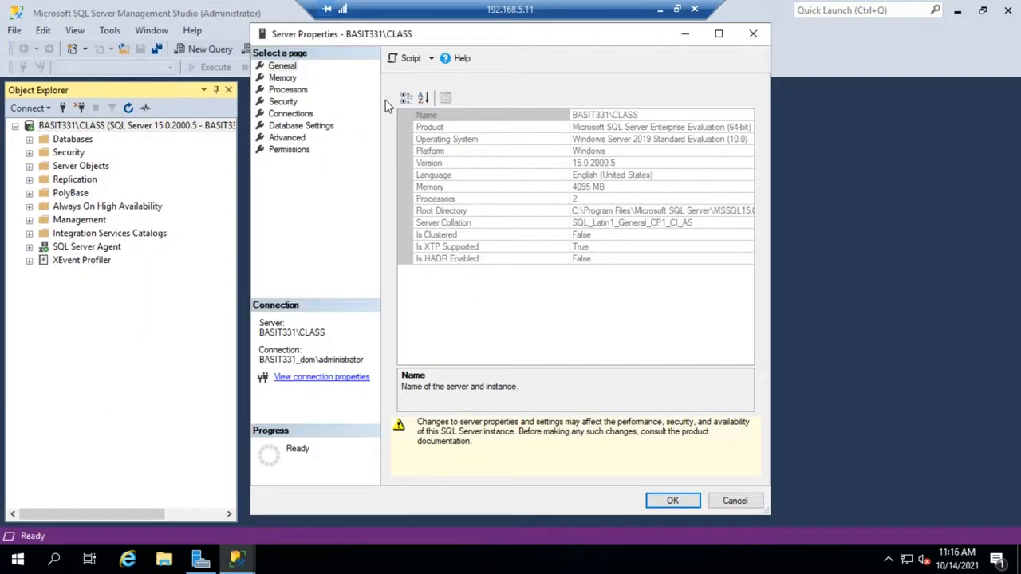
{"action": "left_click", "coordinate": [288, 103]}
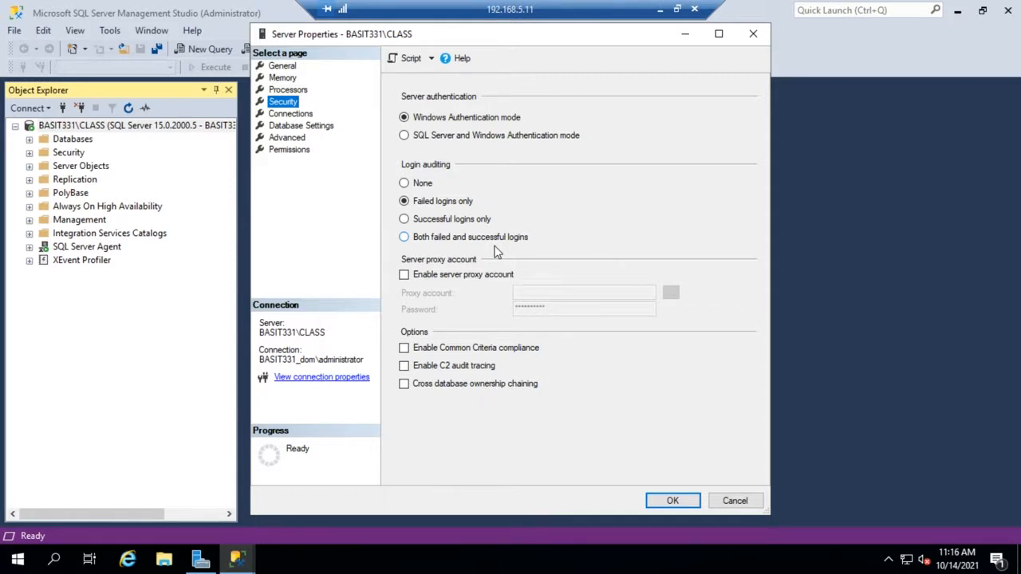
{"action": "left_click", "coordinate": [754, 44]}
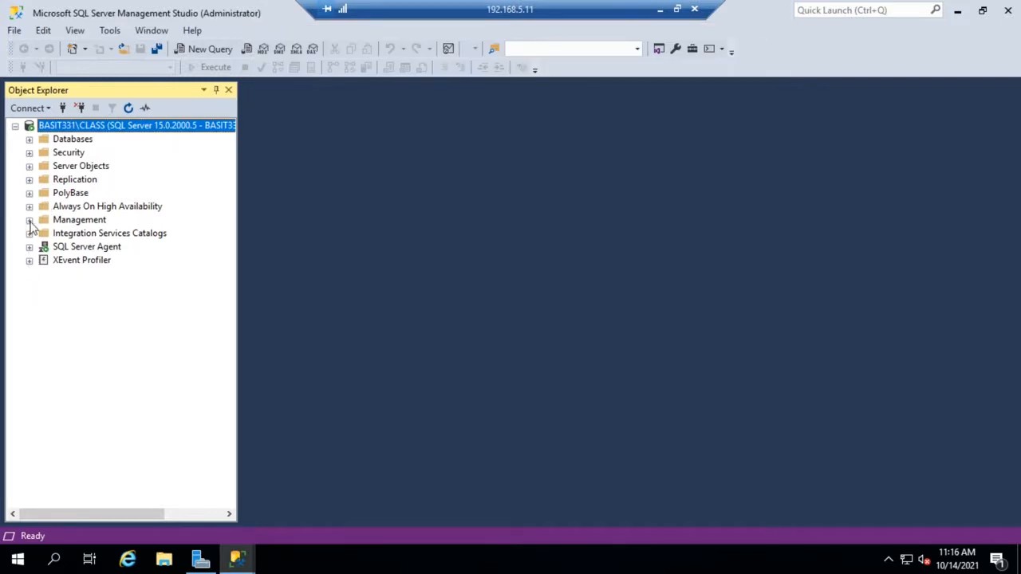
Examine the current SQL Server log sorted by source for logon entries, then close the log and collapse the Management folder.
{"action": "left_click", "coordinate": [30, 220]}
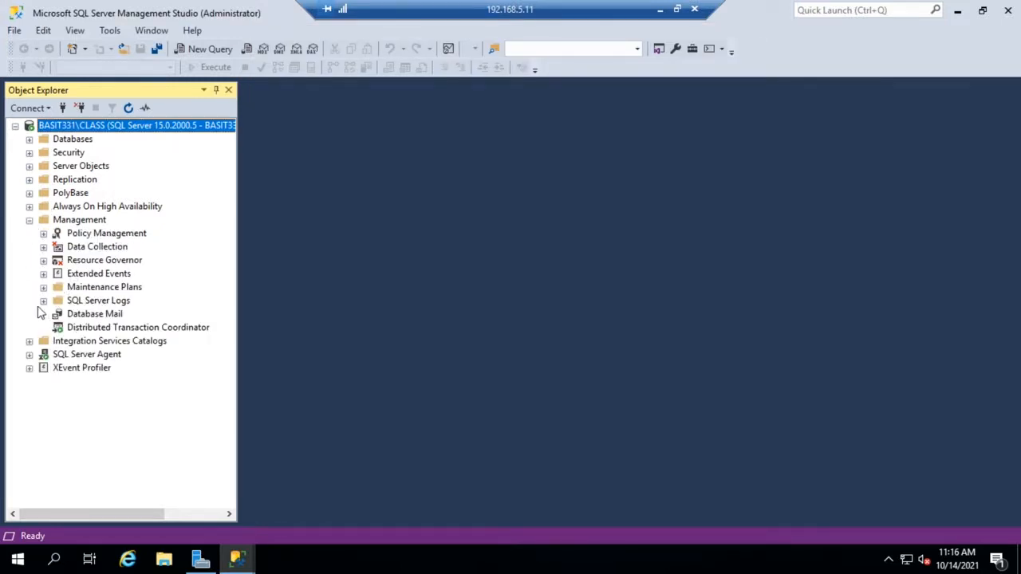
{"action": "left_click", "coordinate": [44, 301]}
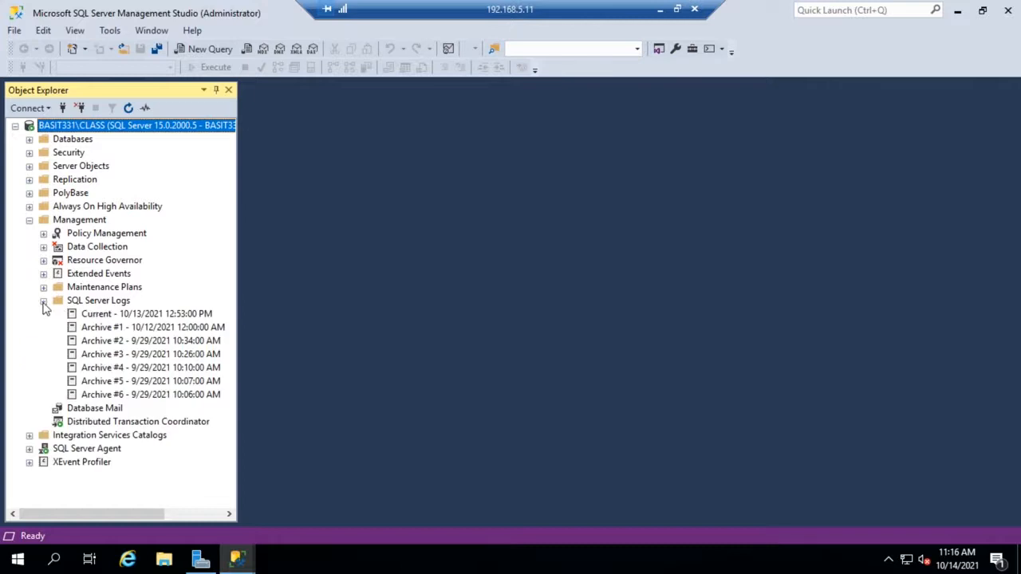
{"action": "left_click", "coordinate": [169, 316]}
{"action": "double_click", "coordinate": [168, 314]}
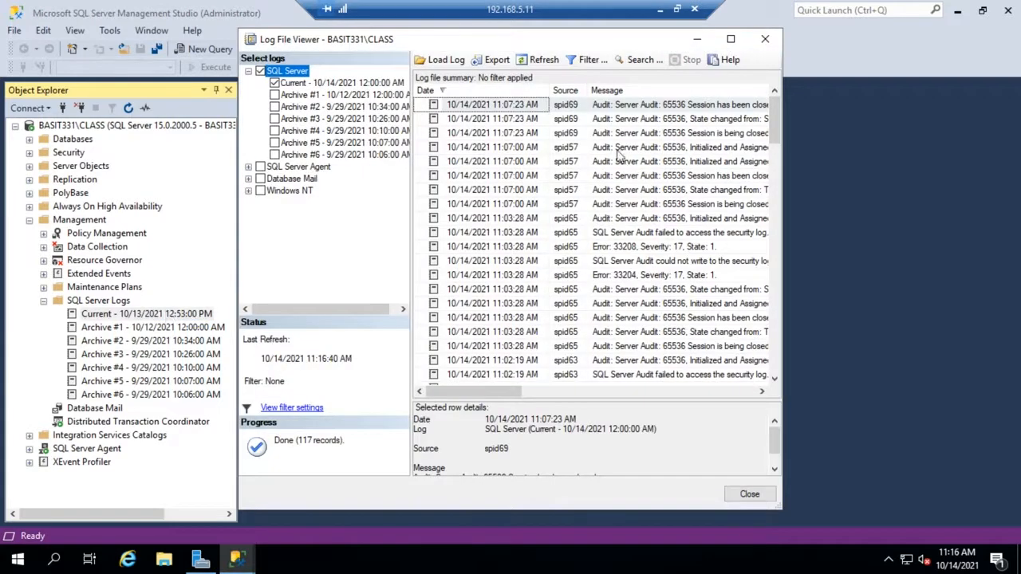
{"action": "left_click", "coordinate": [577, 93]}
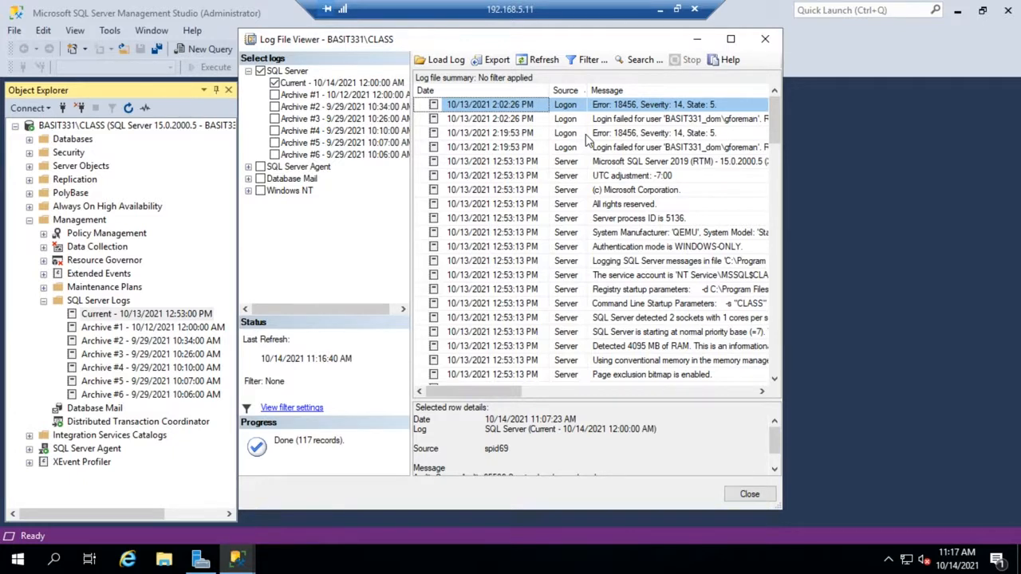
{"action": "left_click", "coordinate": [765, 39]}
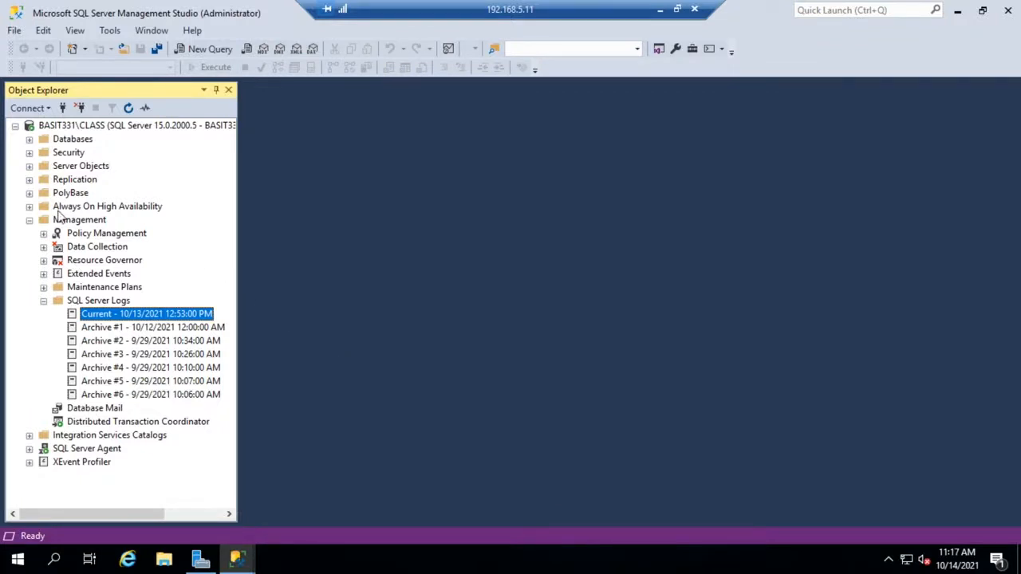
{"action": "left_click", "coordinate": [43, 300]}
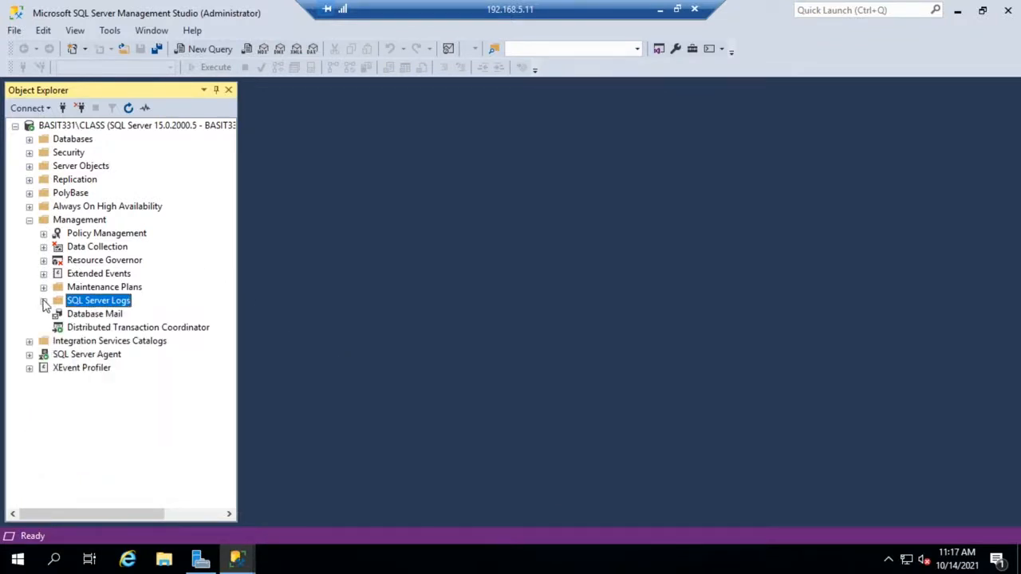
{"action": "left_click", "coordinate": [29, 220]}
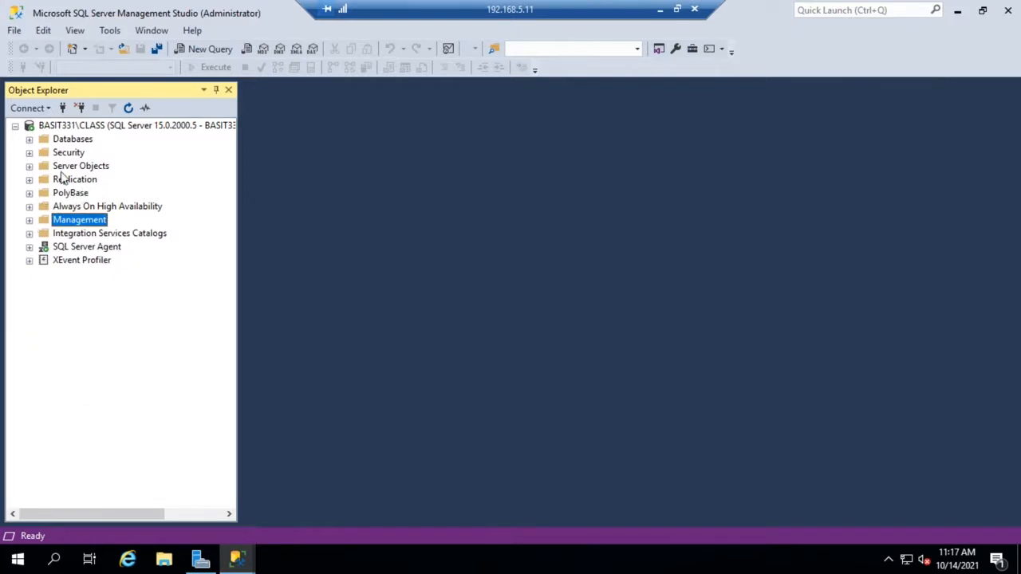
Start a new server-level audit named "Login Auditing", keeping File as the audit destination.
{"action": "left_click", "coordinate": [29, 153]}
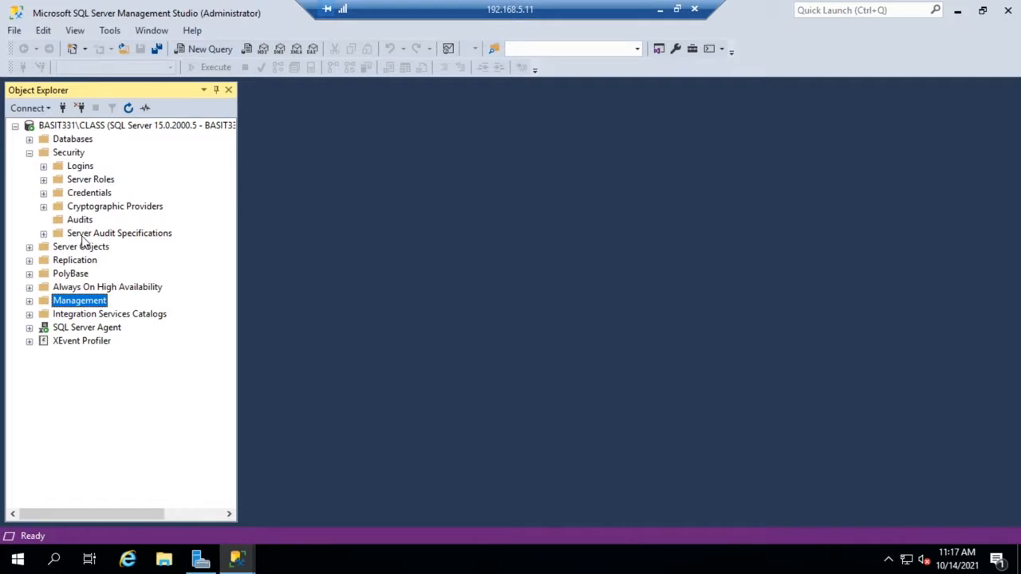
{"action": "left_click", "coordinate": [80, 223]}
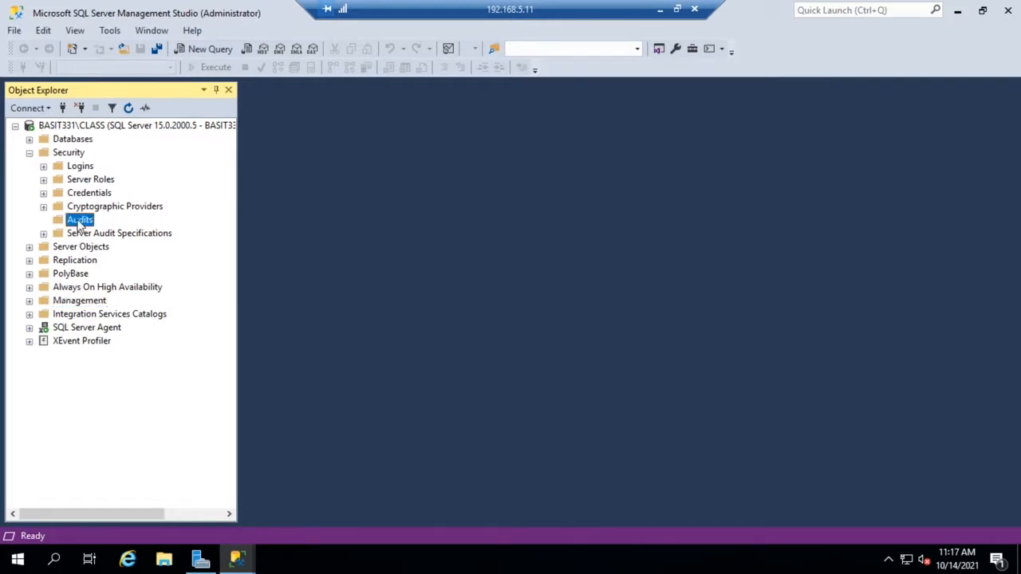
{"action": "left_click", "coordinate": [44, 232]}
{"action": "right_click", "coordinate": [82, 226]}
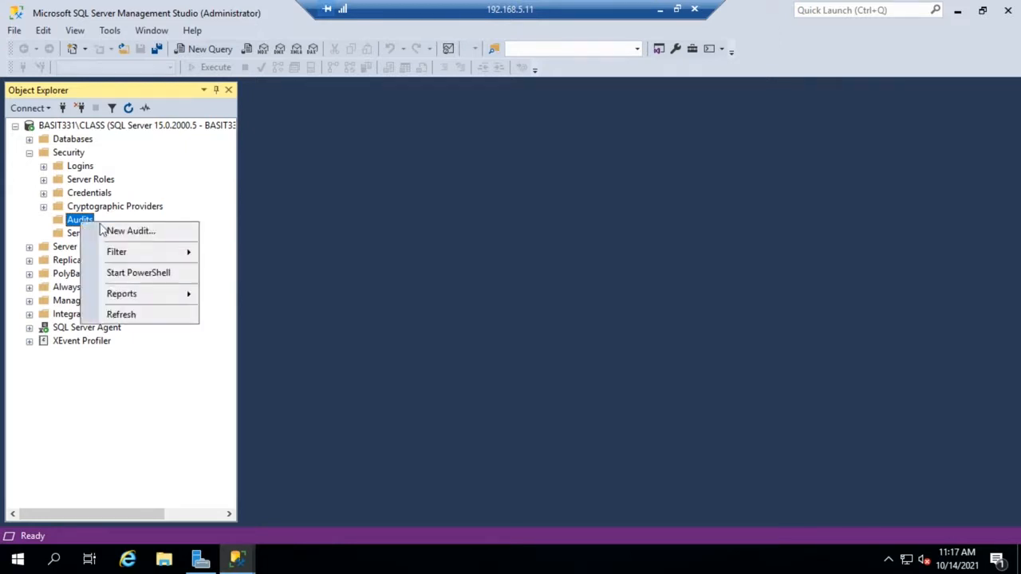
{"action": "left_click", "coordinate": [127, 234]}
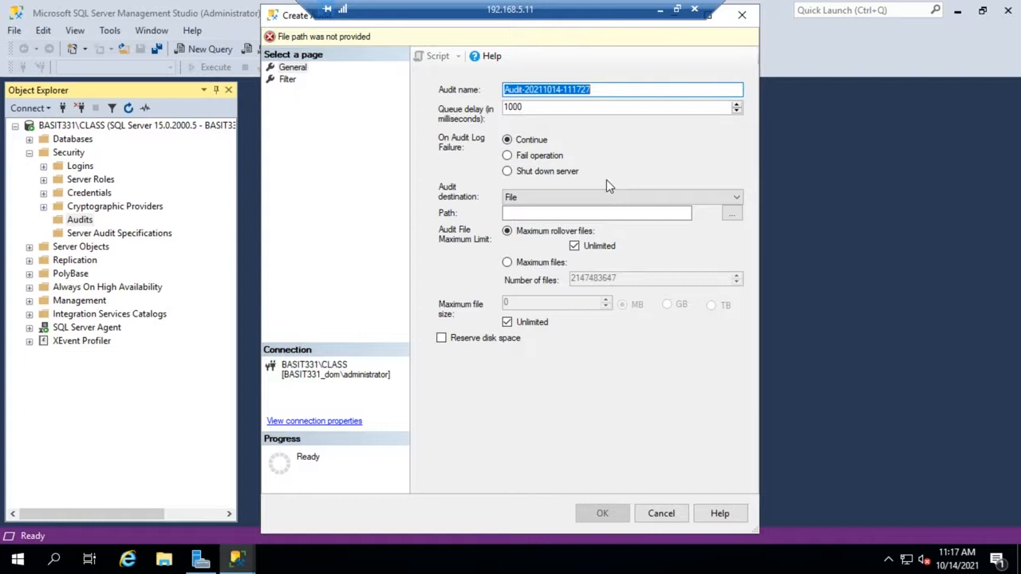
{"action": "type", "text": "Login "}
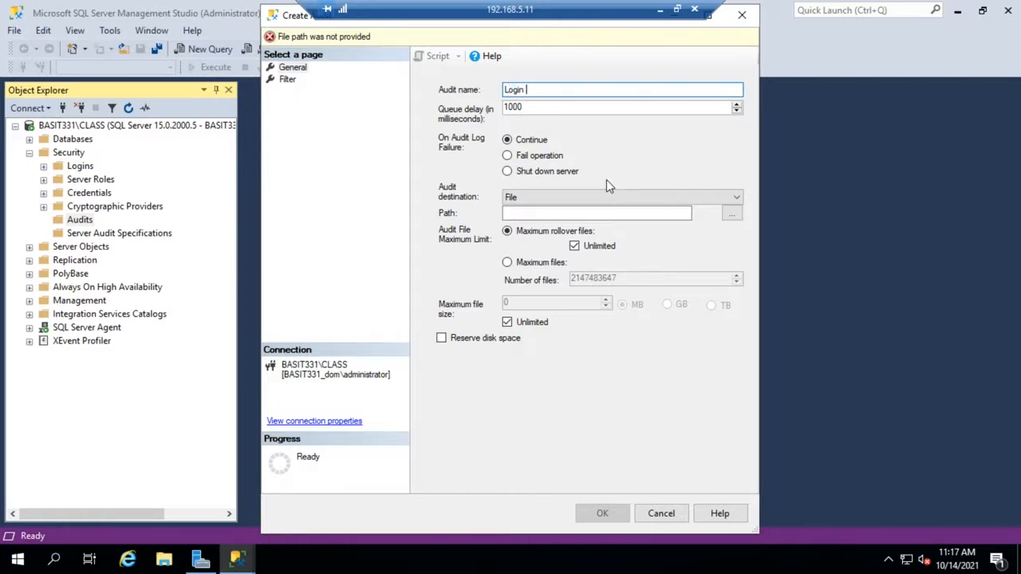
{"action": "type", "text": "Auditing"}
{"action": "left_click", "coordinate": [738, 191]}
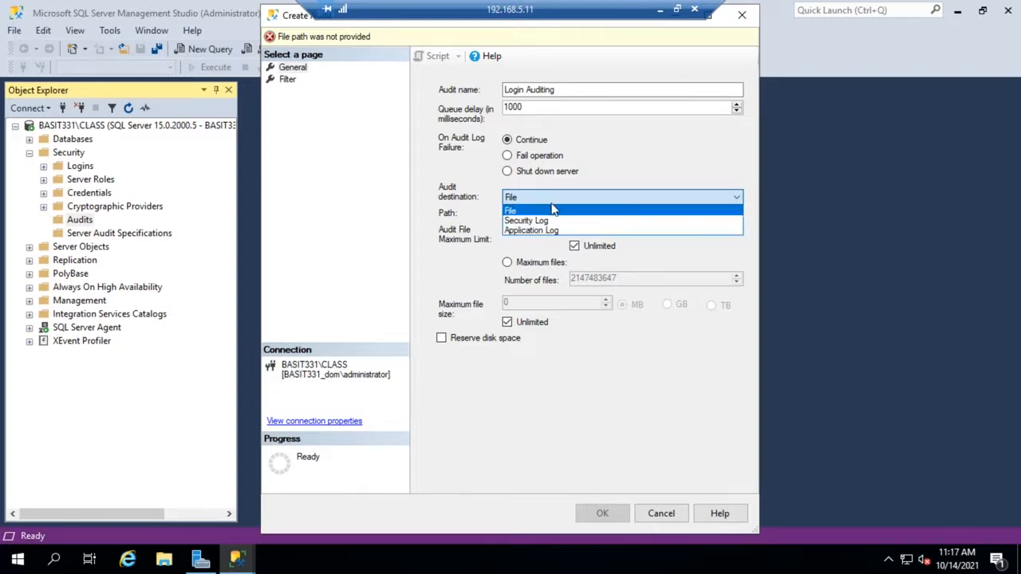
{"action": "left_click", "coordinate": [619, 164]}
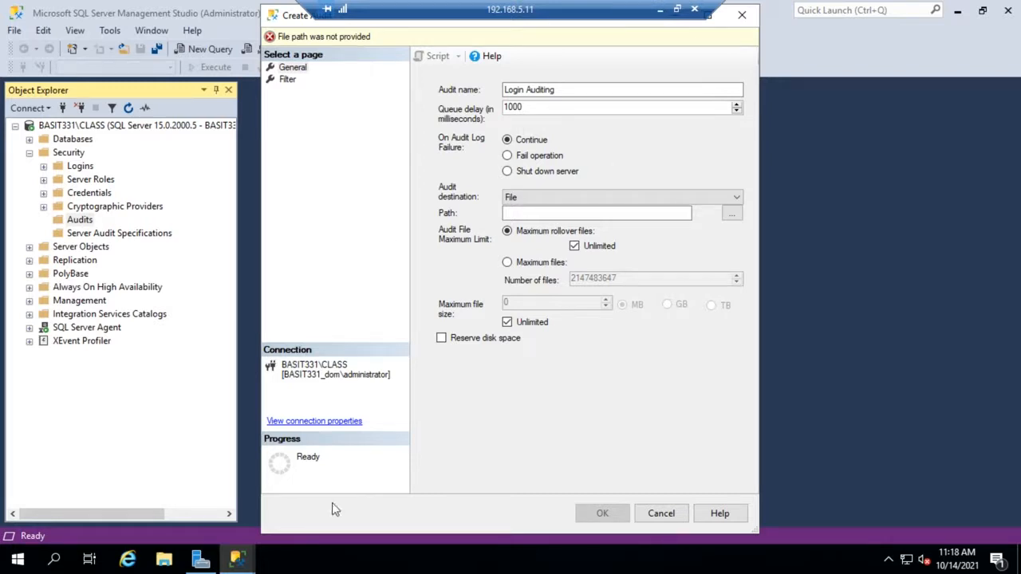
Check the folders on the C: drive in File Explorer for an audit storage location, then close File Explorer.
{"action": "left_click", "coordinate": [164, 560]}
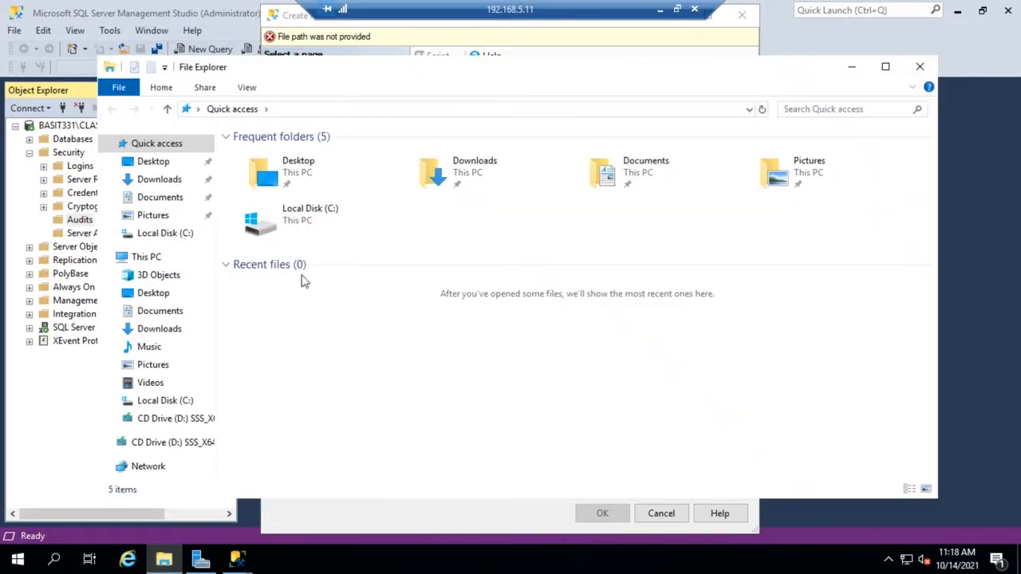
{"action": "left_click", "coordinate": [302, 231]}
{"action": "double_click", "coordinate": [301, 232]}
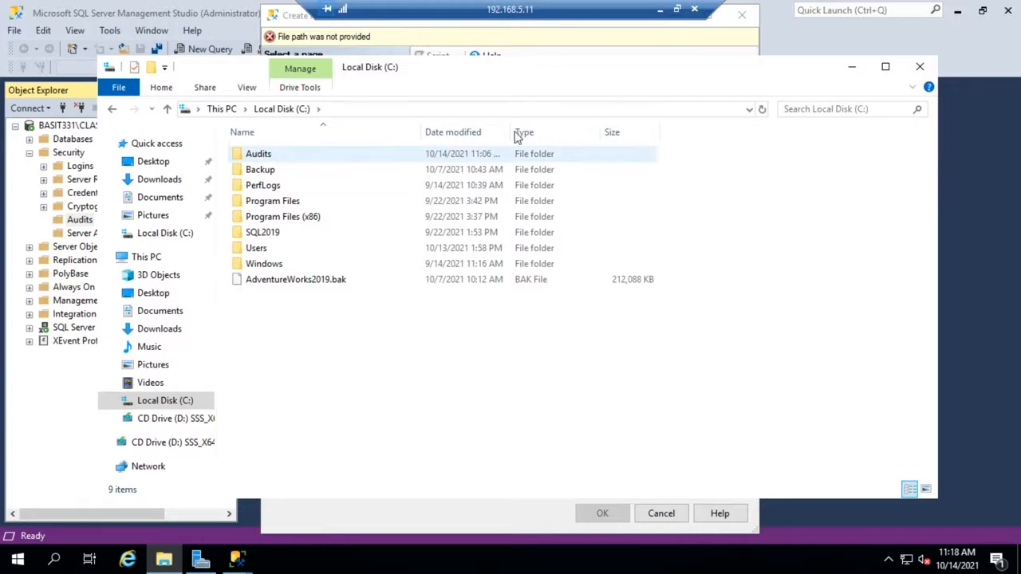
{"action": "left_click", "coordinate": [920, 67]}
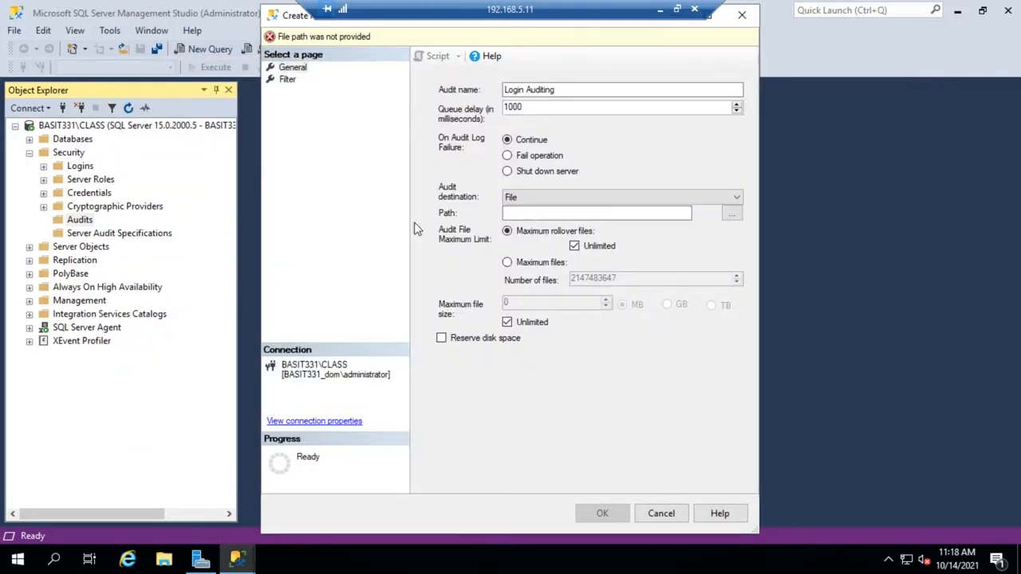
Set the audit's file path to the C:\Audits folder.
{"action": "left_click", "coordinate": [732, 214]}
{"action": "left_click", "coordinate": [372, 99]}
{"action": "left_click", "coordinate": [372, 98]}
{"action": "left_click", "coordinate": [372, 99]}
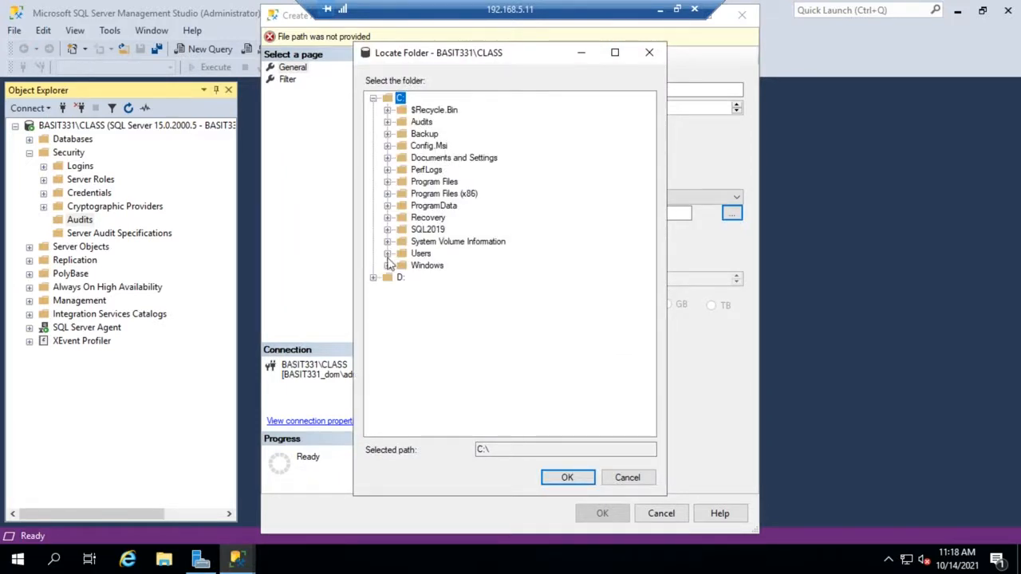
{"action": "left_click", "coordinate": [419, 123]}
{"action": "left_click", "coordinate": [563, 476]}
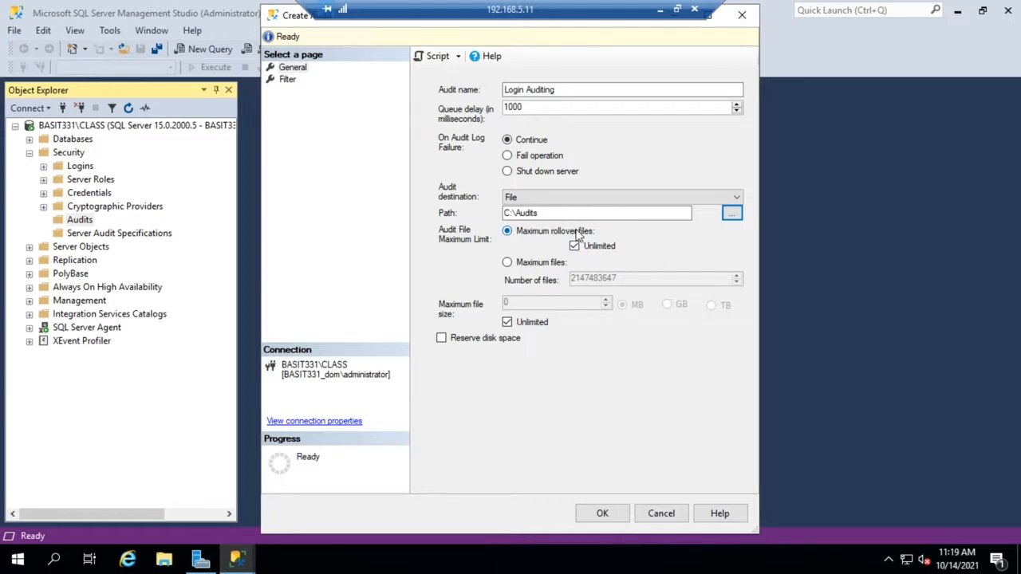
Keep rollover files unlimited, limit the maximum file size to 10 MB, and create the audit.
{"action": "left_click", "coordinate": [575, 247]}
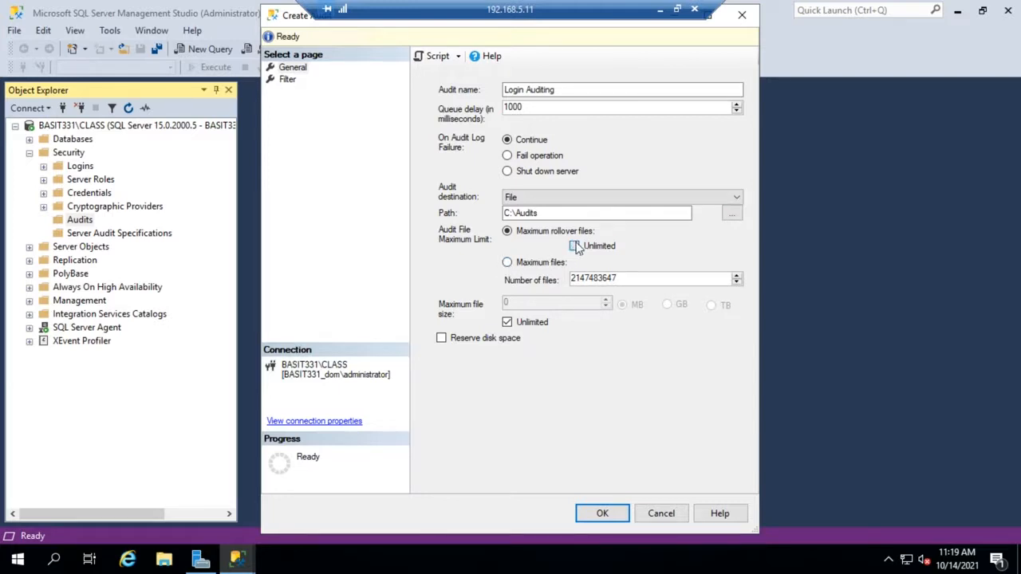
{"action": "left_click", "coordinate": [575, 247]}
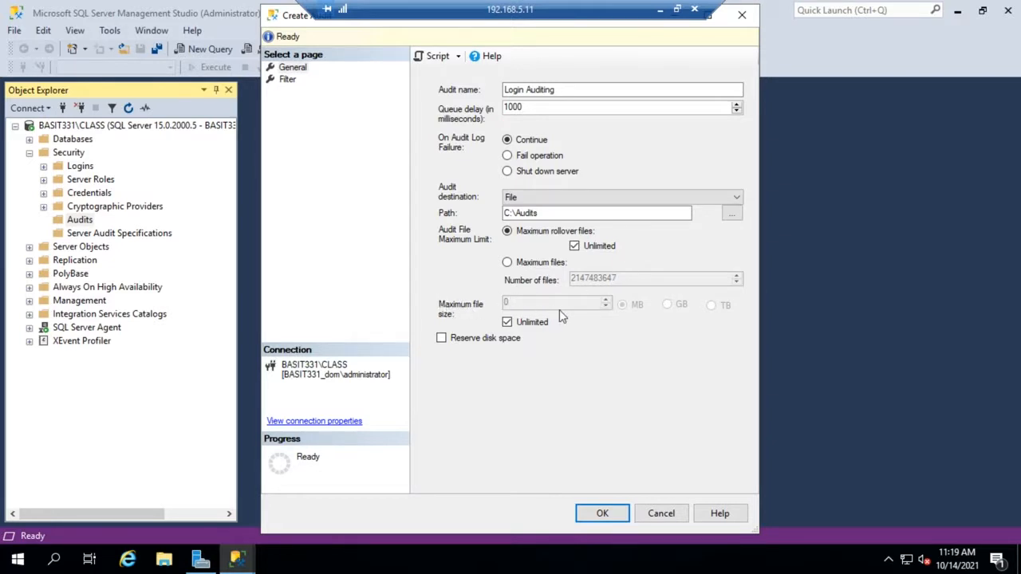
{"action": "left_click", "coordinate": [507, 322]}
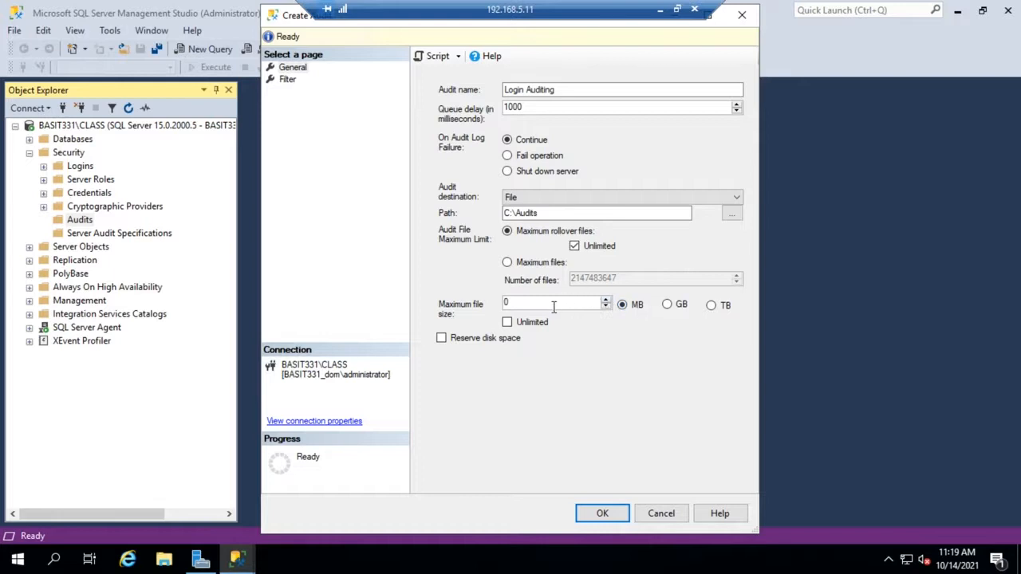
{"action": "key", "text": "BackSpace"}
{"action": "type", "text": "10"}
{"action": "left_click", "coordinate": [602, 513]}
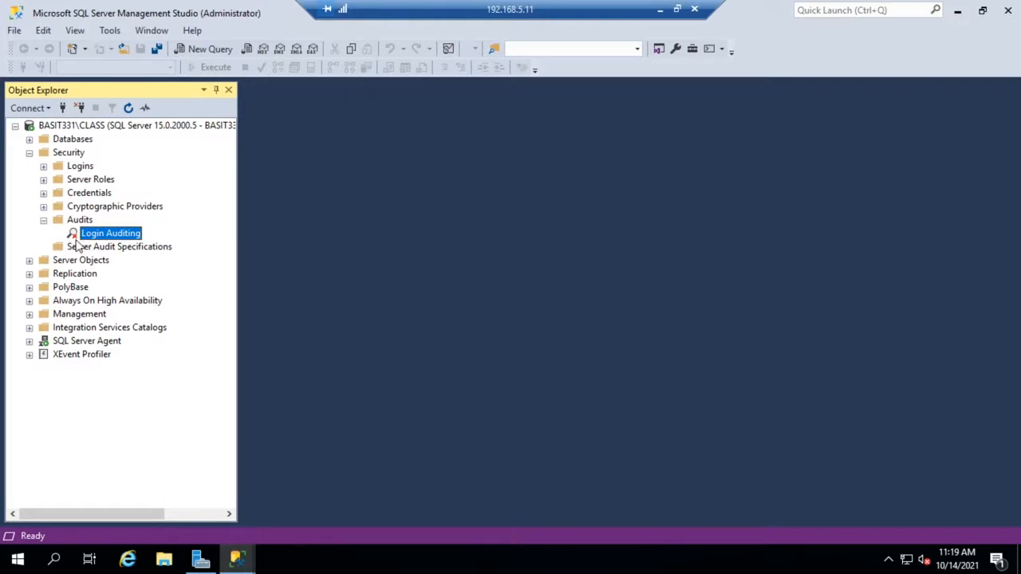
Enable the Login Auditing audit and close the status dialog.
{"action": "right_click", "coordinate": [92, 232]}
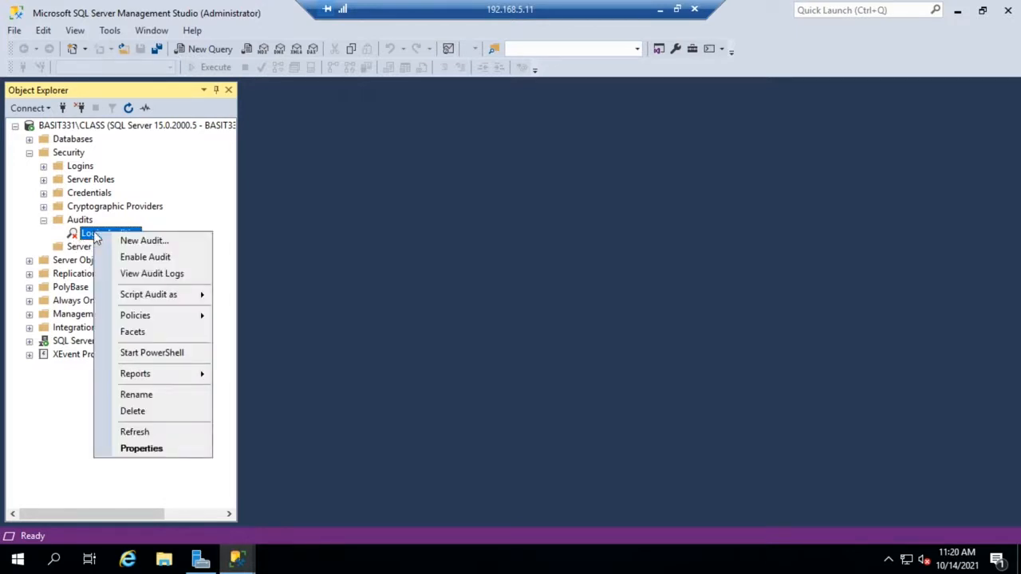
{"action": "left_click", "coordinate": [152, 258]}
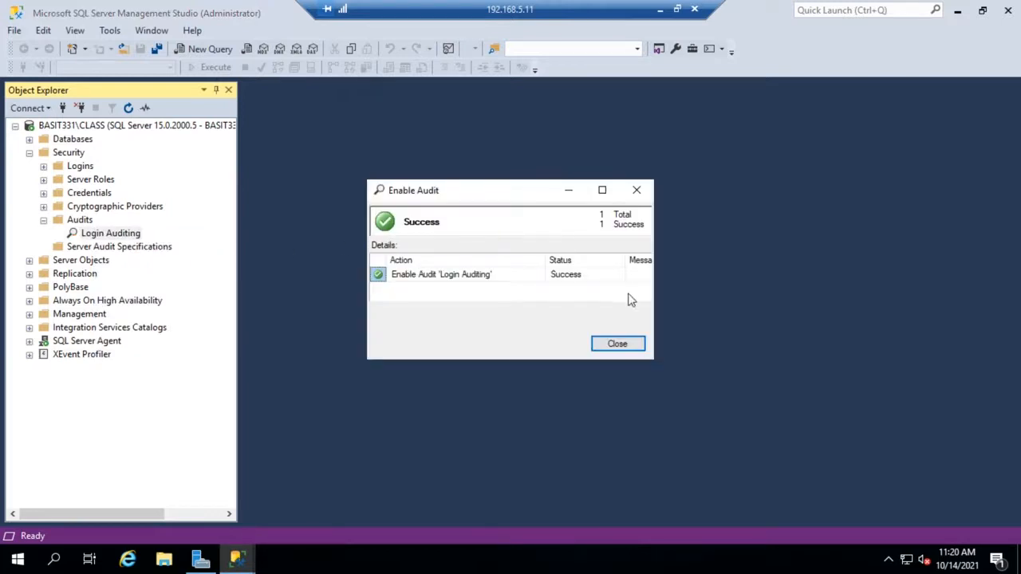
{"action": "left_click", "coordinate": [624, 345]}
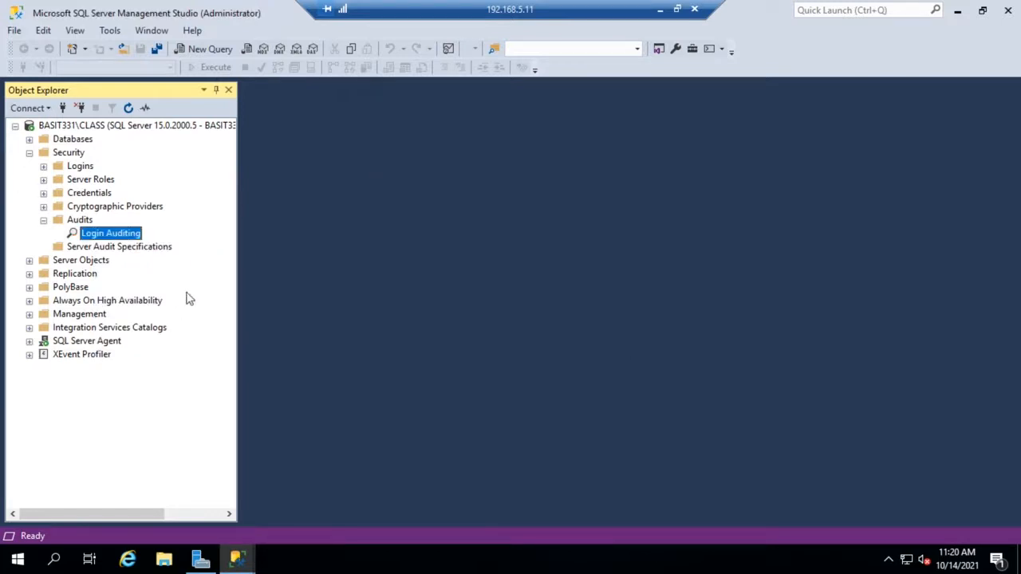
Start a new server audit specification named Login Auditing and assign it to the Login Auditing audit.
{"action": "right_click", "coordinate": [125, 252]}
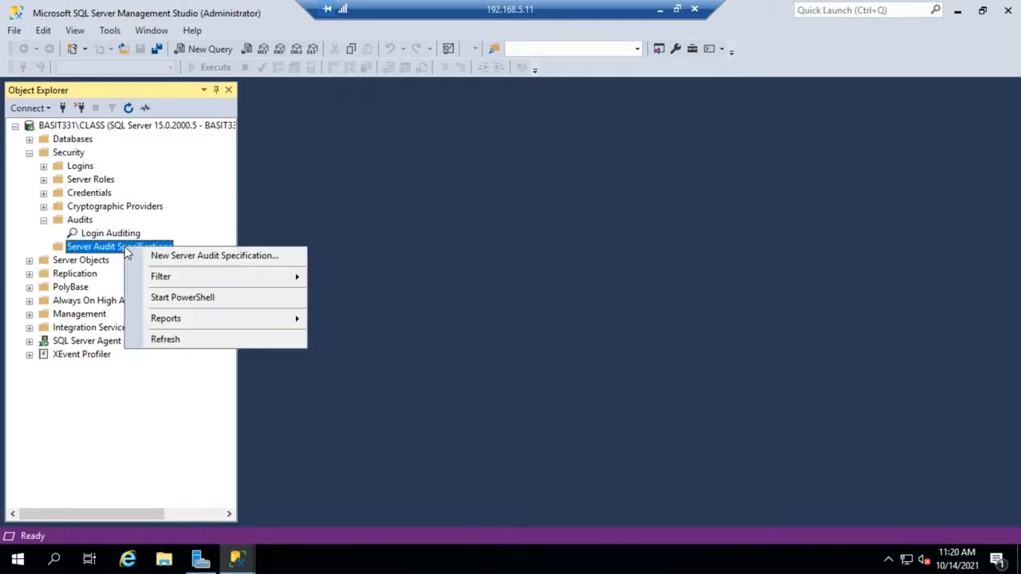
{"action": "left_click", "coordinate": [203, 257]}
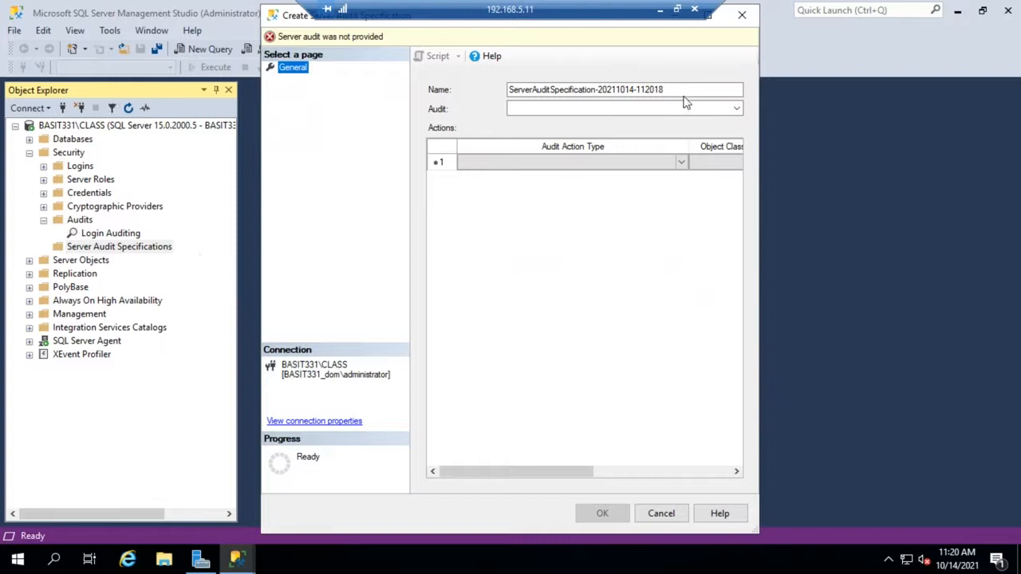
{"action": "left_click_drag", "start_coordinate": [679, 90], "coordinate": [468, 91]}
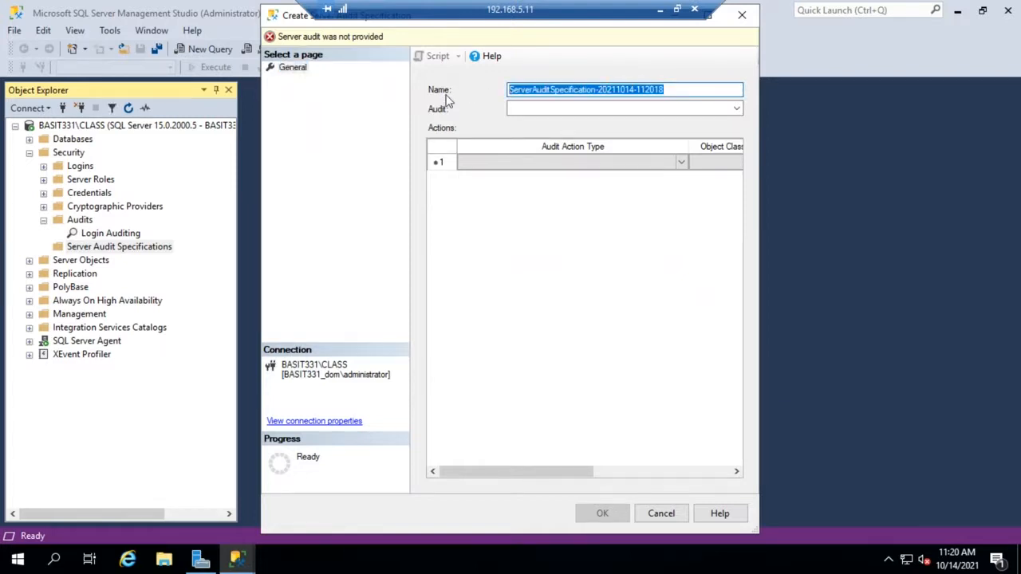
{"action": "type", "text": "Login Auditing"}
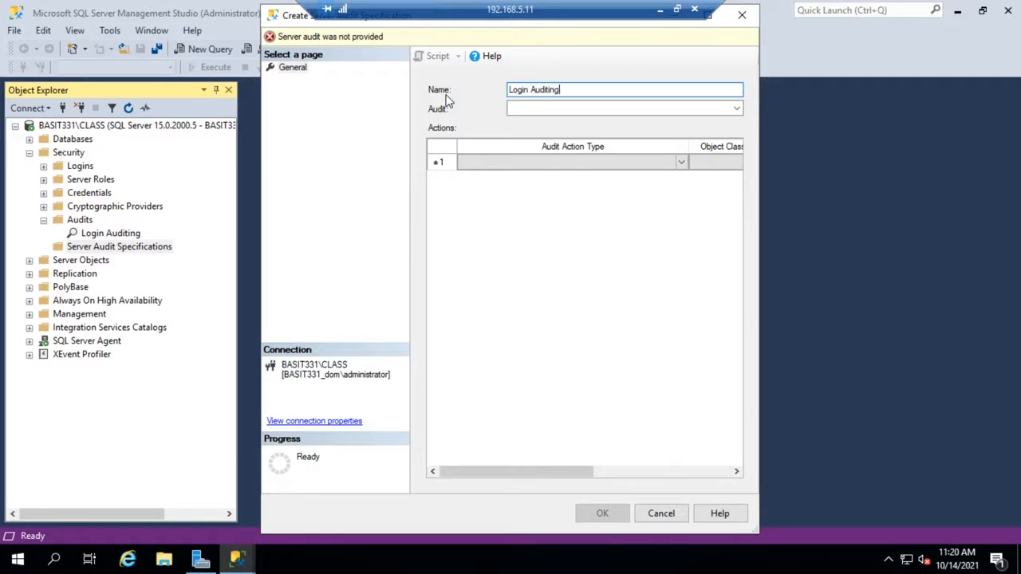
{"action": "left_click", "coordinate": [539, 106]}
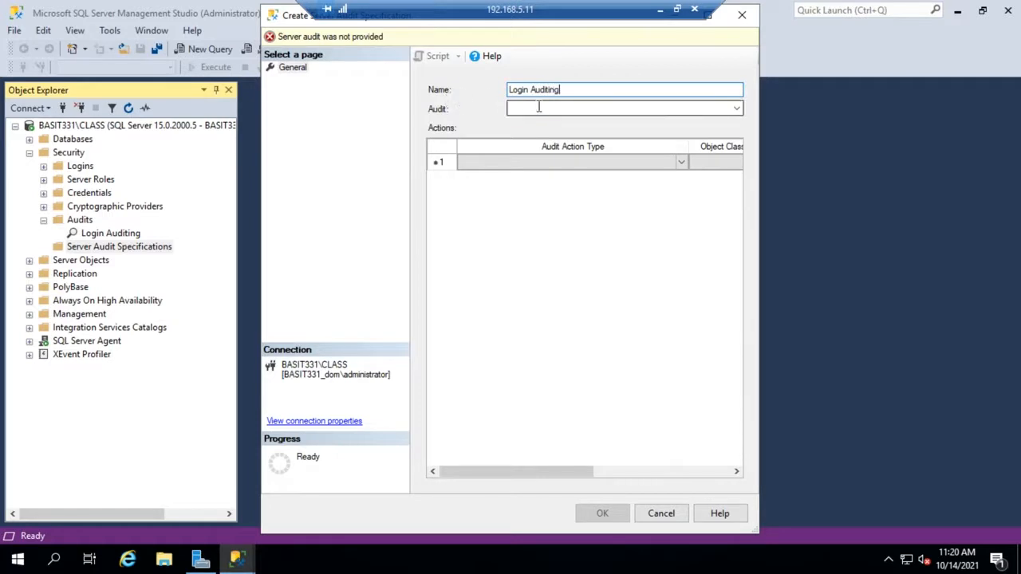
{"action": "left_click", "coordinate": [736, 108]}
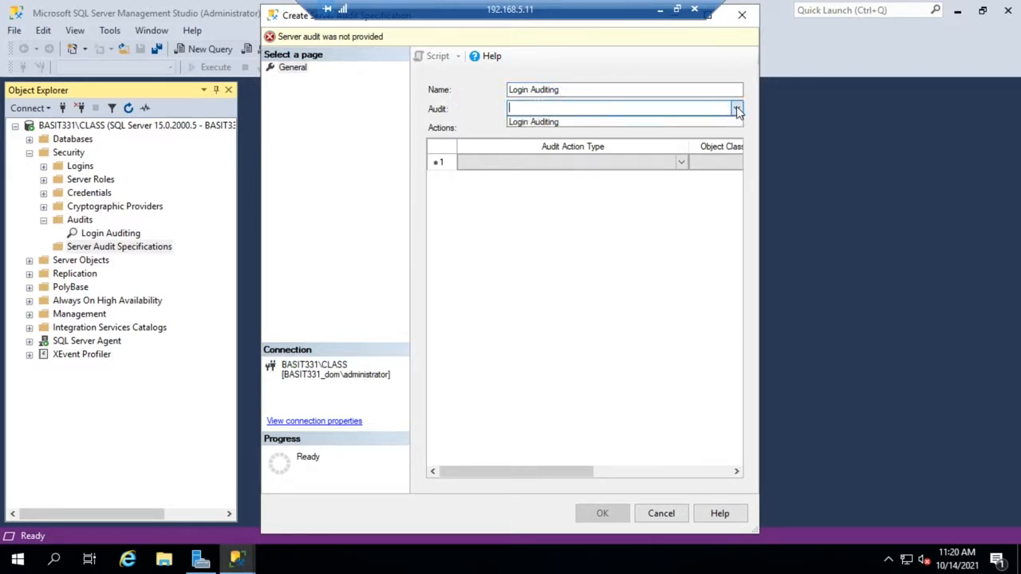
{"action": "left_click", "coordinate": [587, 124]}
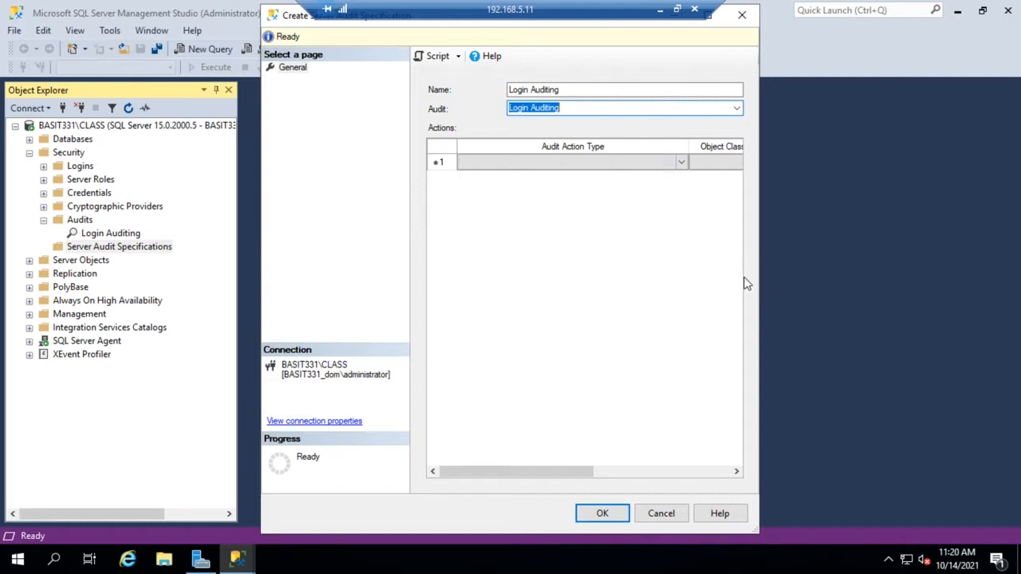
Add FAILED_LOGIN_GROUP and SUCCESSFUL_LOGIN_GROUP as the specification's audit action types.
{"action": "left_click_drag", "start_coordinate": [761, 272], "coordinate": [956, 265]}
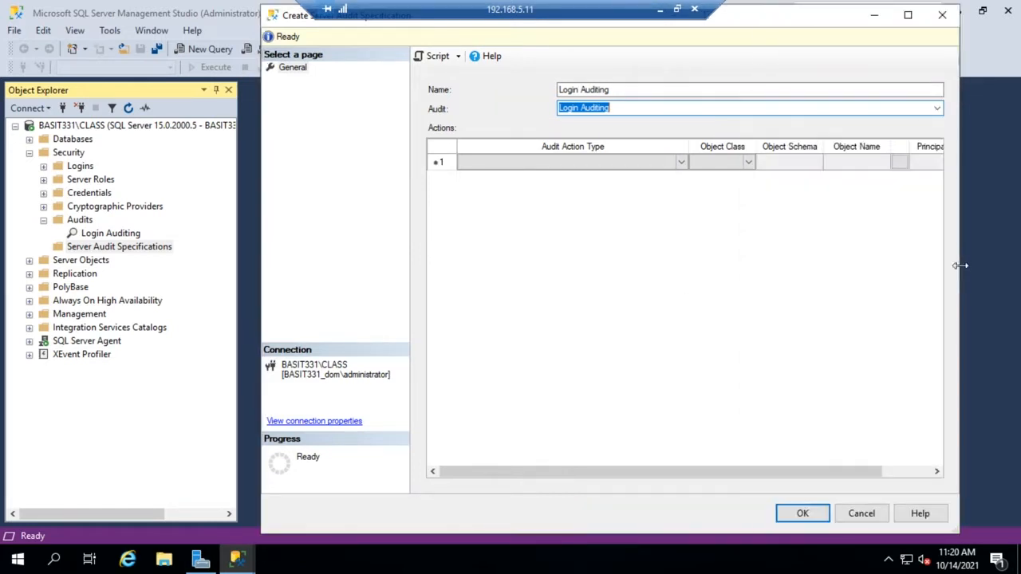
{"action": "left_click", "coordinate": [681, 162]}
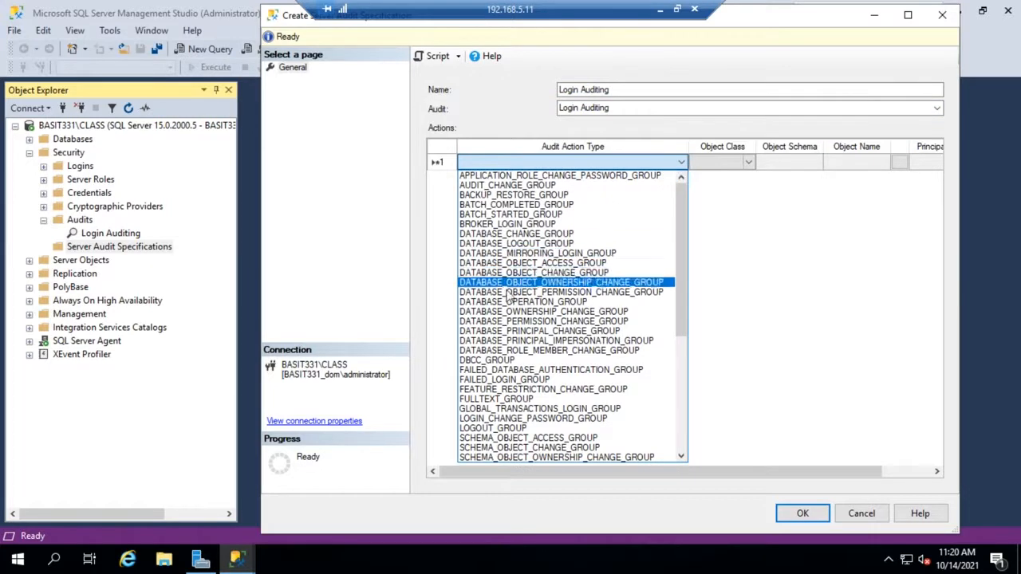
{"action": "left_click", "coordinate": [498, 381]}
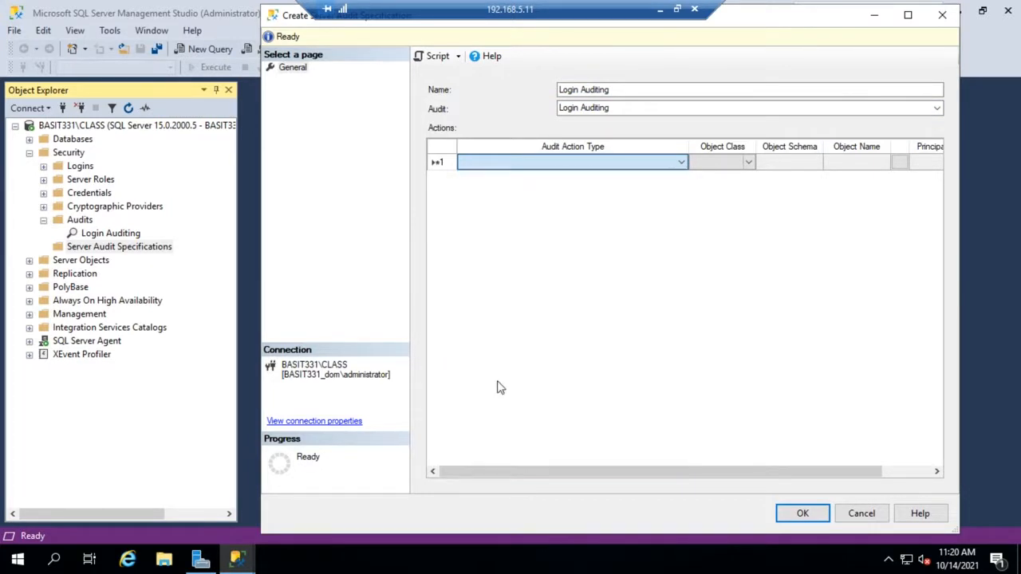
{"action": "left_click", "coordinate": [682, 180]}
{"action": "left_click", "coordinate": [683, 182]}
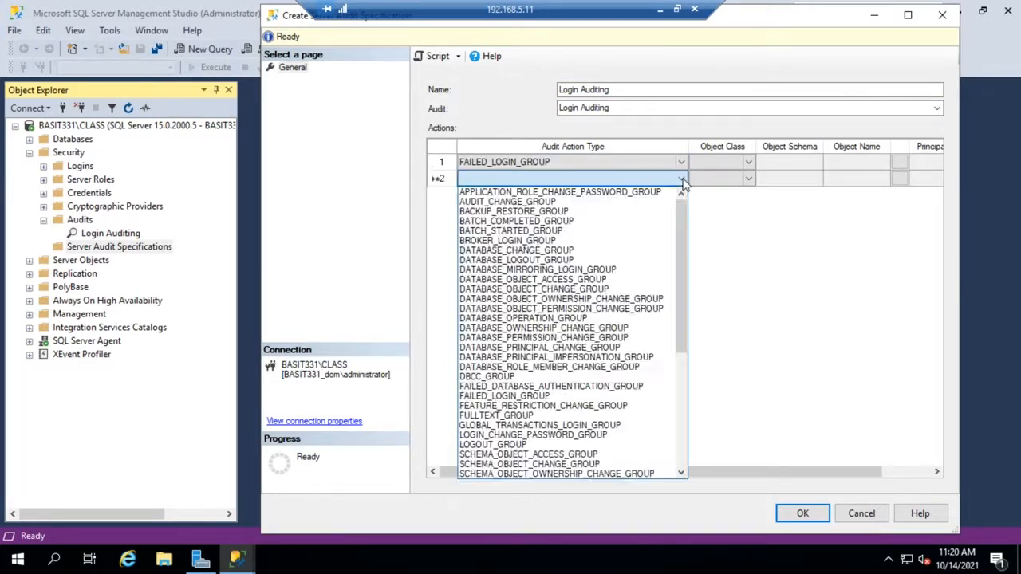
{"action": "left_click_drag", "start_coordinate": [681, 260], "coordinate": [687, 366]}
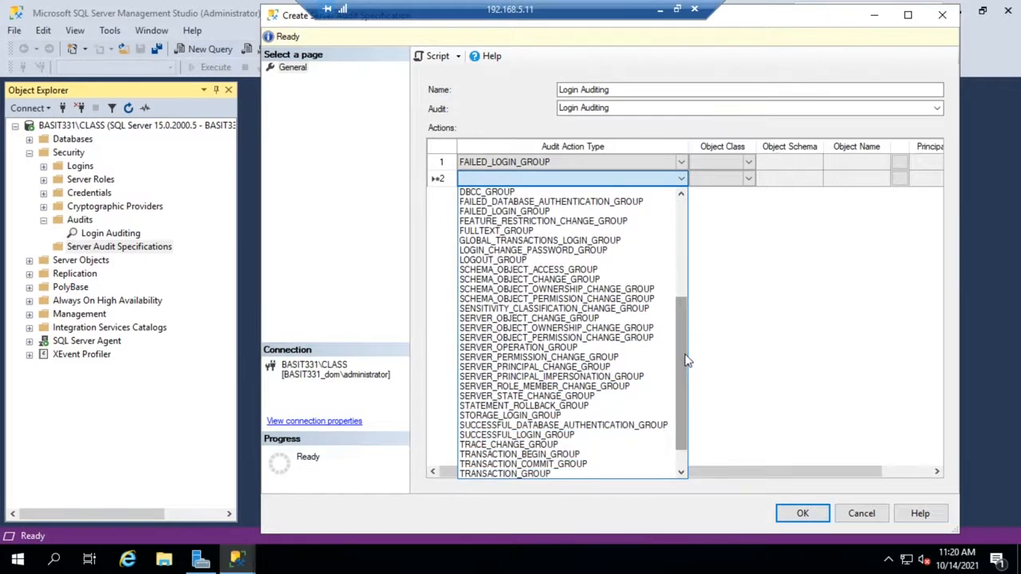
{"action": "left_click", "coordinate": [550, 435]}
Review the other audit action types available for the third row, leave it empty, and create the specification.
{"action": "left_click", "coordinate": [682, 196]}
{"action": "left_click", "coordinate": [682, 195]}
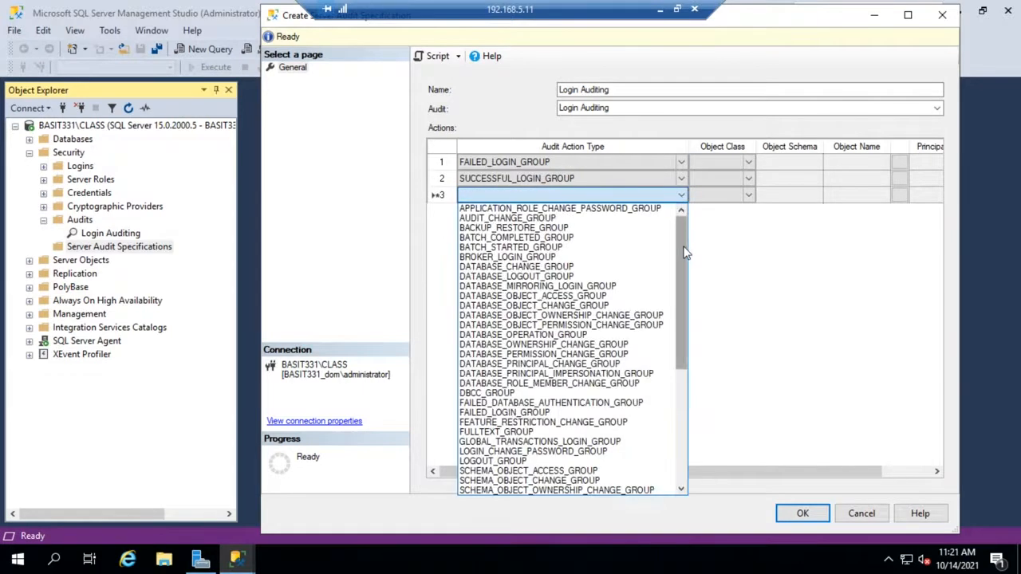
{"action": "left_click_drag", "start_coordinate": [684, 252], "coordinate": [665, 369]}
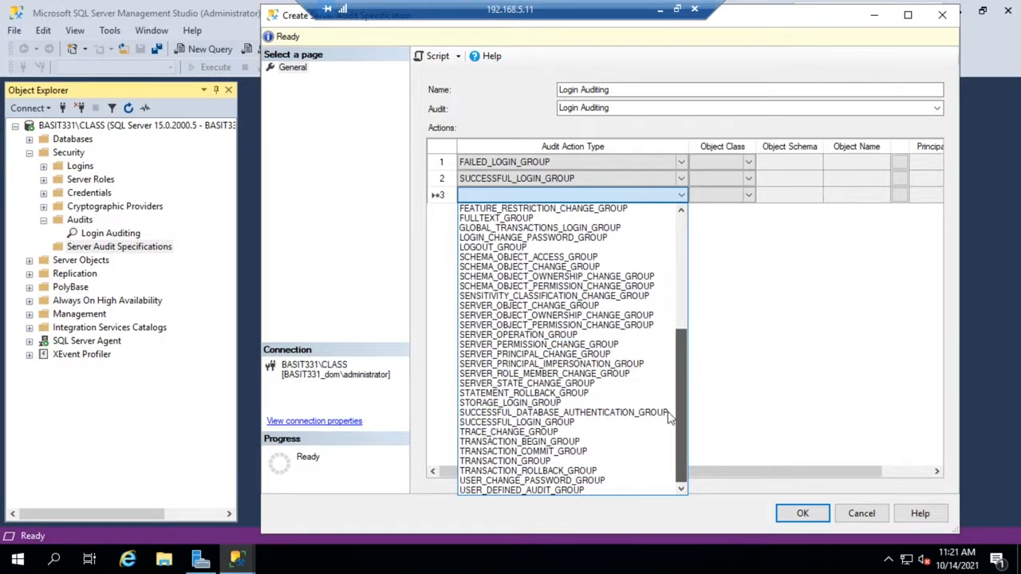
{"action": "left_click", "coordinate": [680, 213]}
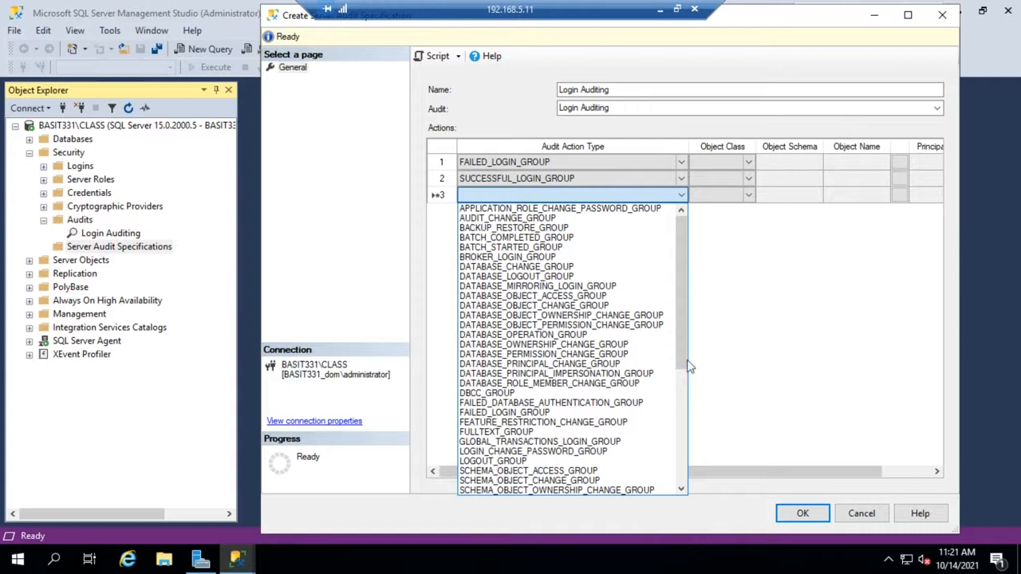
{"action": "left_click", "coordinate": [728, 260]}
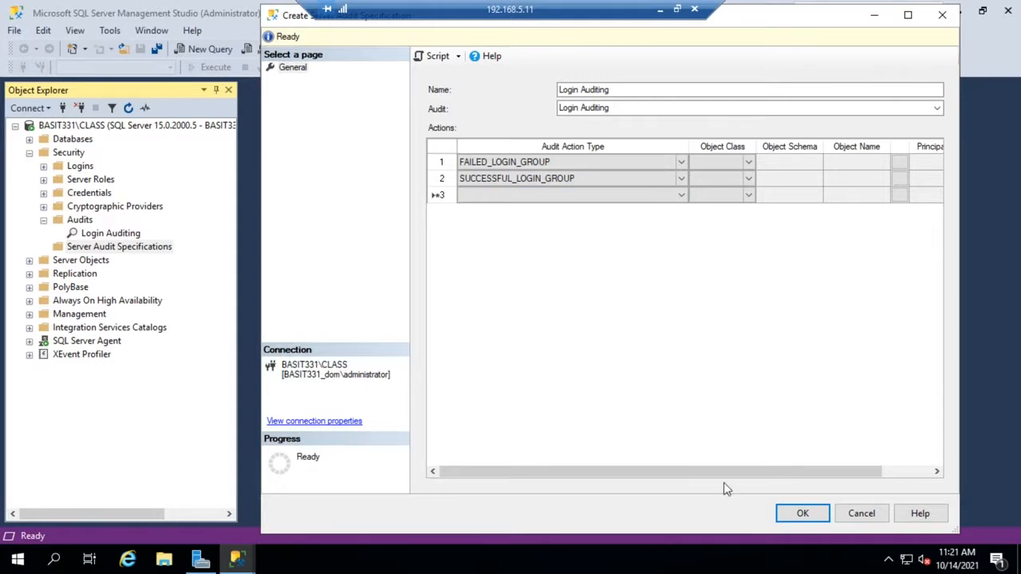
{"action": "left_click", "coordinate": [802, 514]}
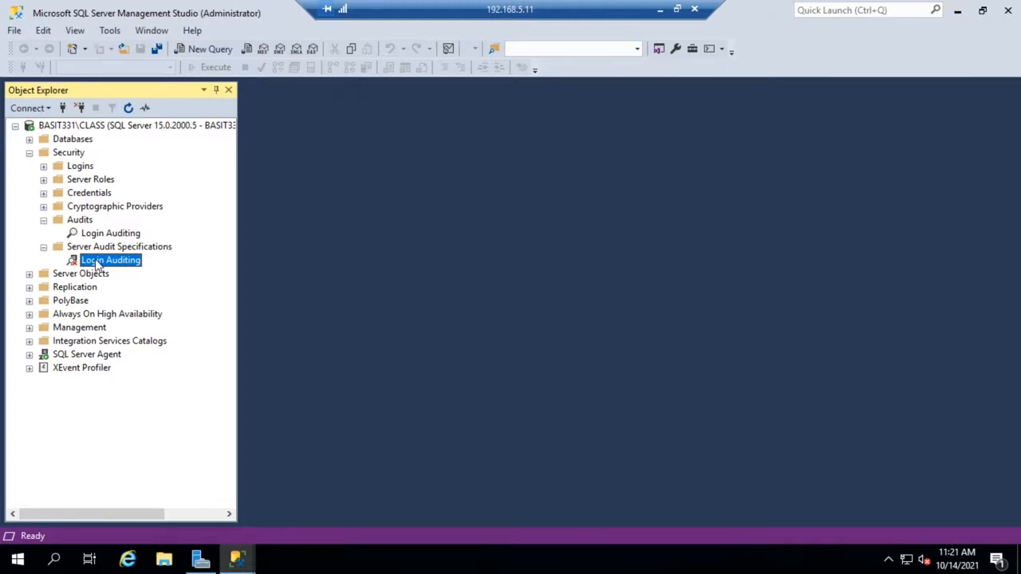
Enable the Login Auditing server audit specification and close the status dialog.
{"action": "right_click", "coordinate": [95, 263]}
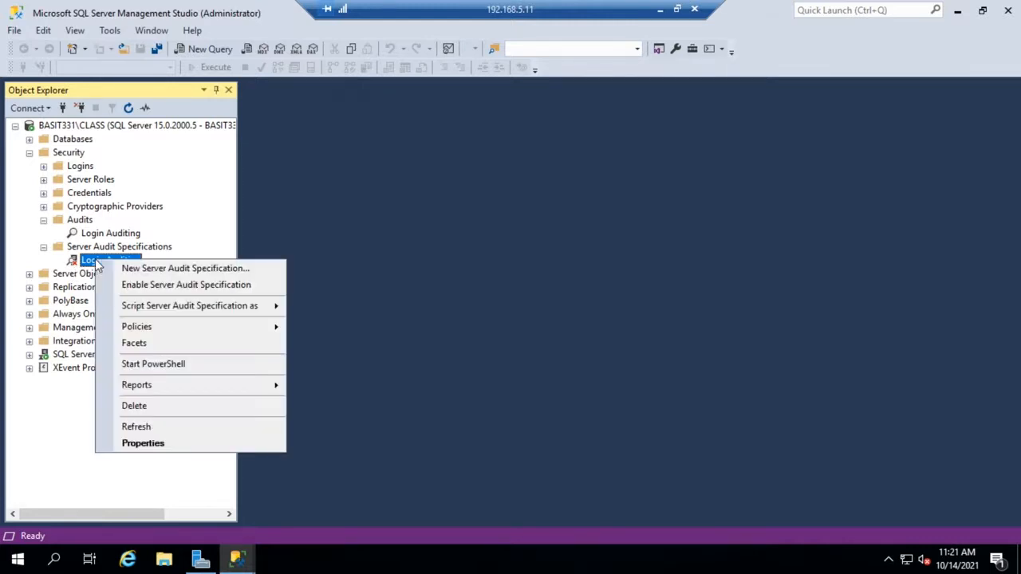
{"action": "left_click", "coordinate": [152, 286]}
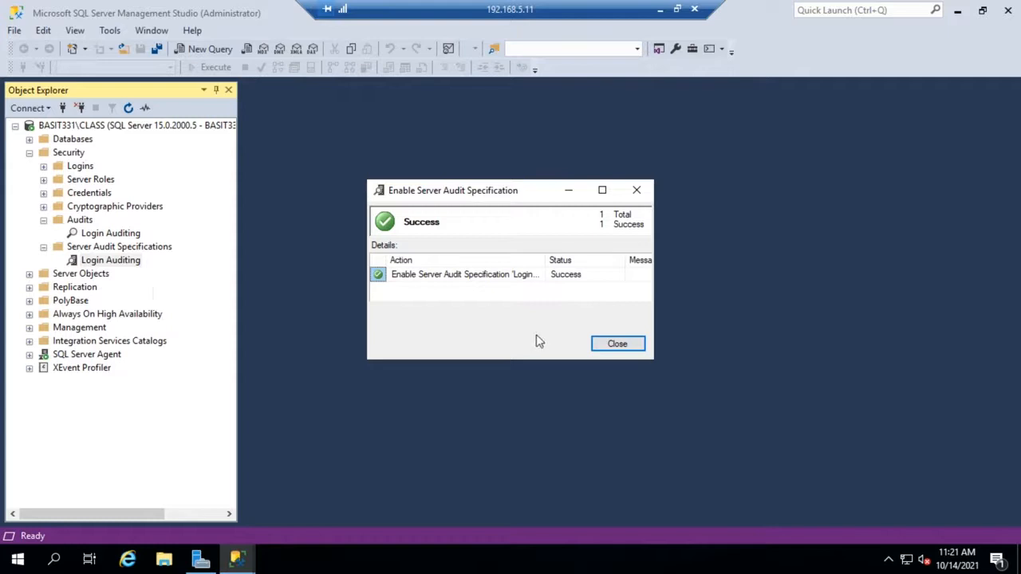
{"action": "left_click", "coordinate": [615, 345]}
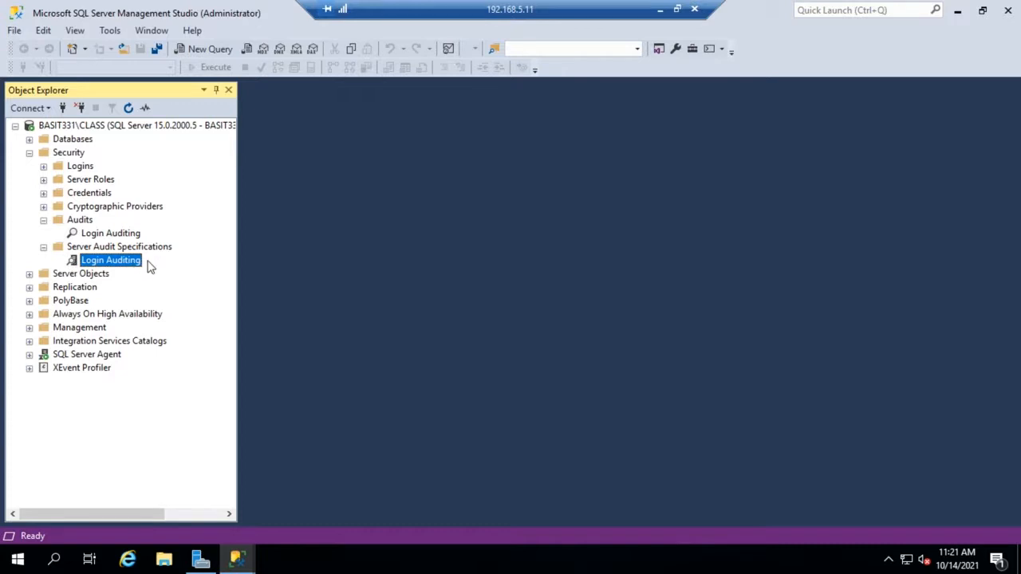
Examine the recorded events in the Login Auditing audit's logs, widening the log viewer, and close it.
{"action": "right_click", "coordinate": [102, 233]}
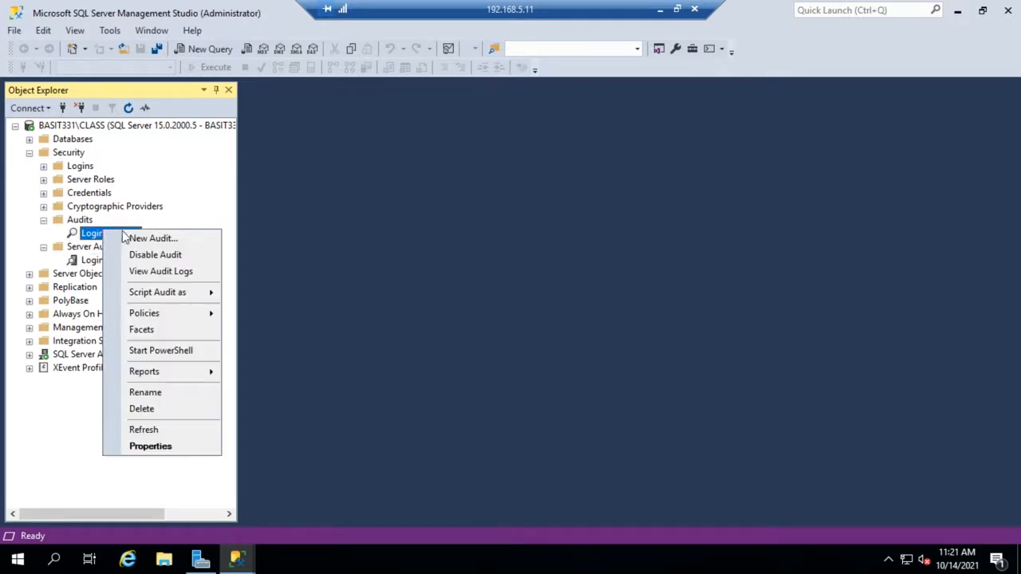
{"action": "left_click", "coordinate": [161, 271]}
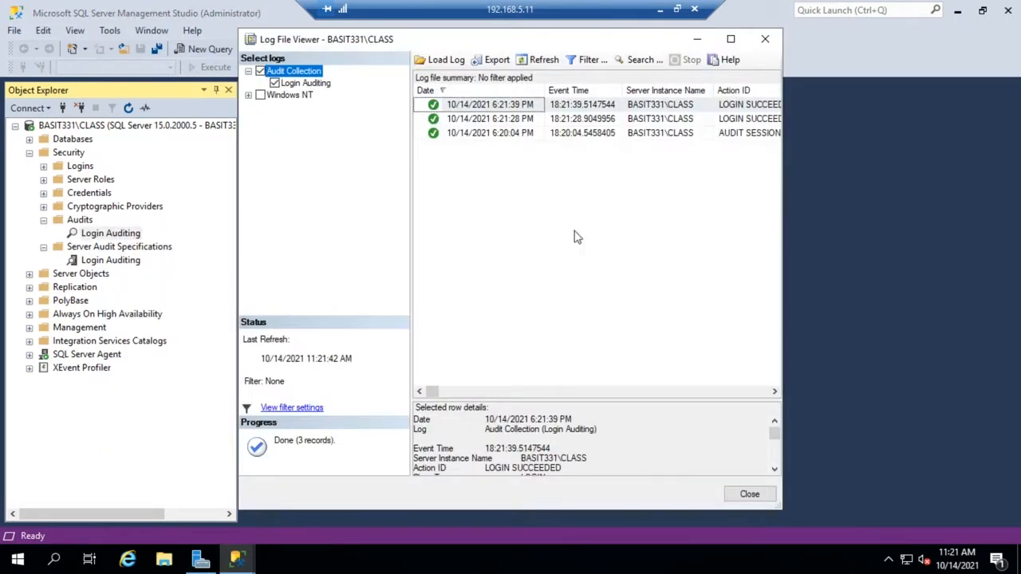
{"action": "left_click_drag", "start_coordinate": [782, 206], "coordinate": [997, 190]}
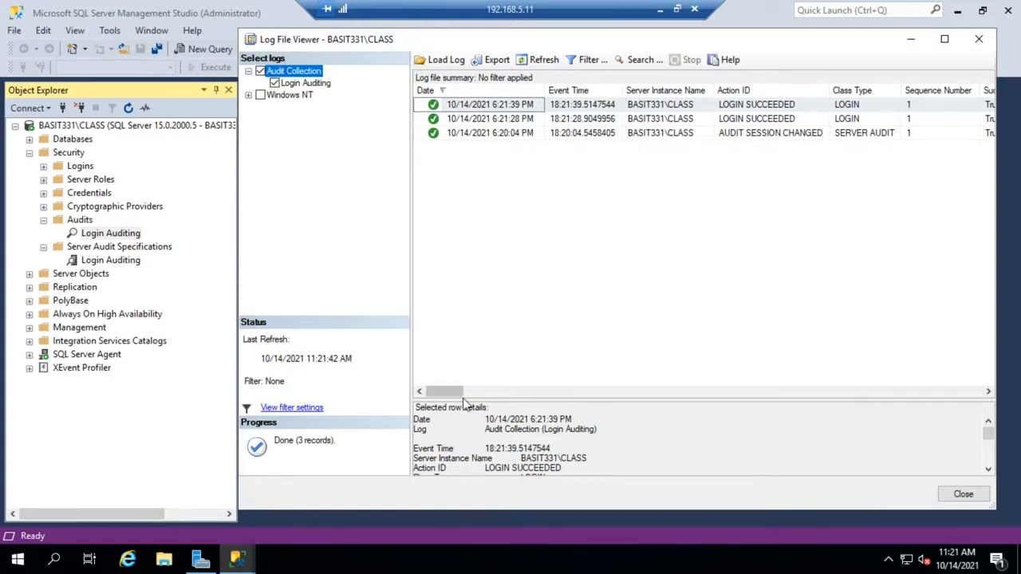
{"action": "left_click_drag", "start_coordinate": [447, 392], "coordinate": [384, 401]}
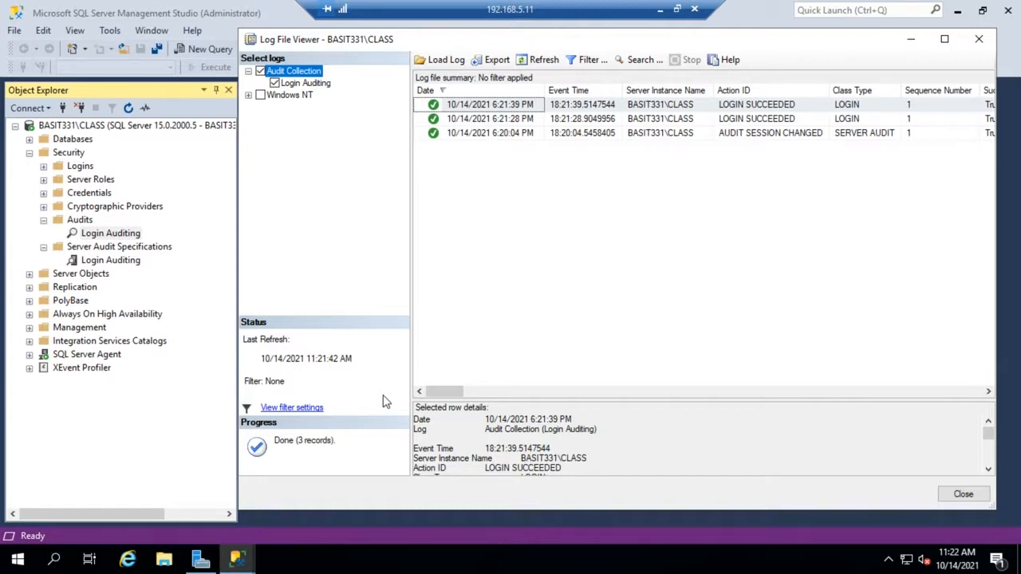
{"action": "left_click", "coordinate": [979, 42]}
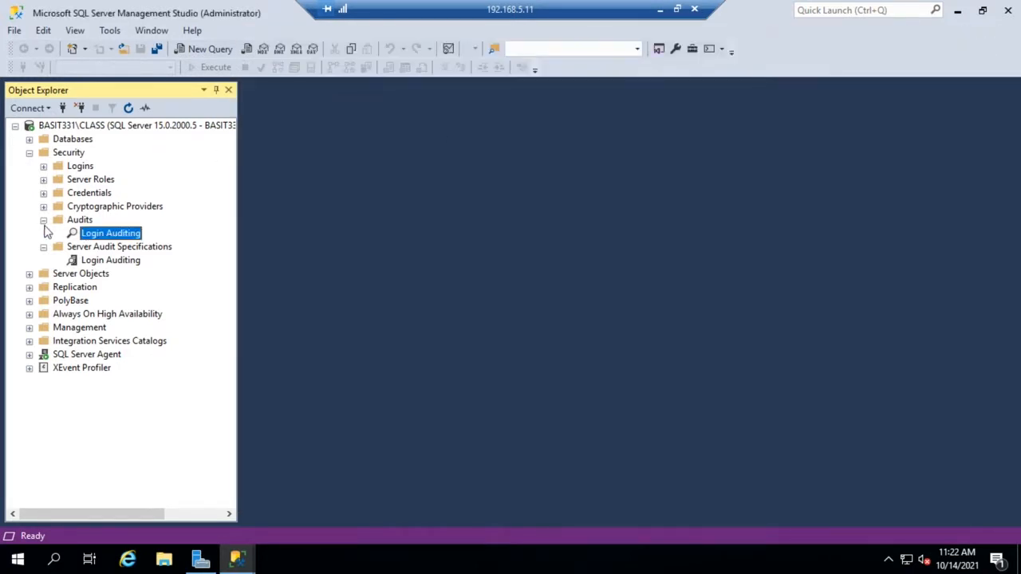
Collapse the Audits and Server Audit Specifications folders in Object Explorer.
{"action": "left_click", "coordinate": [43, 220]}
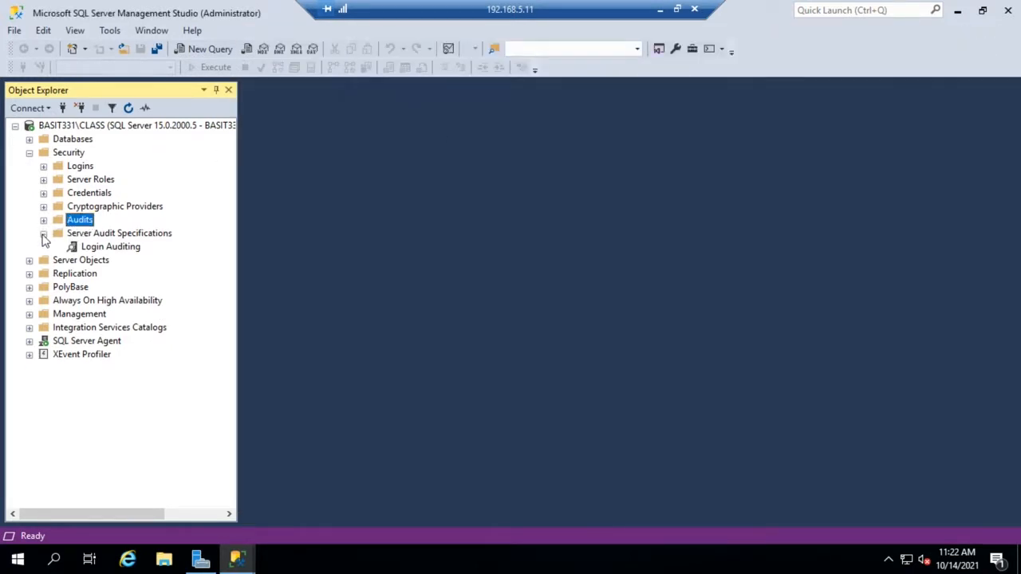
{"action": "left_click", "coordinate": [43, 234]}
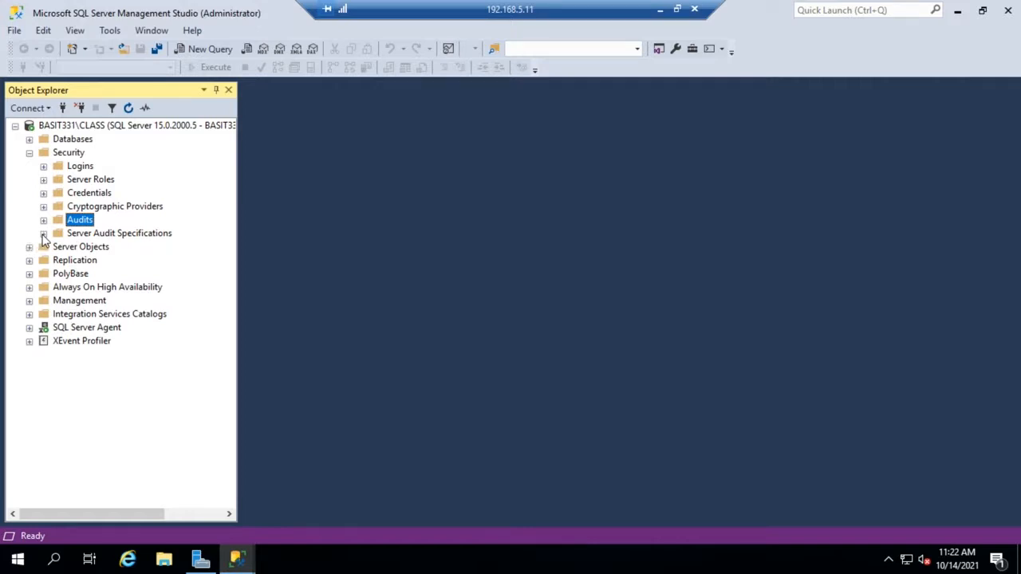